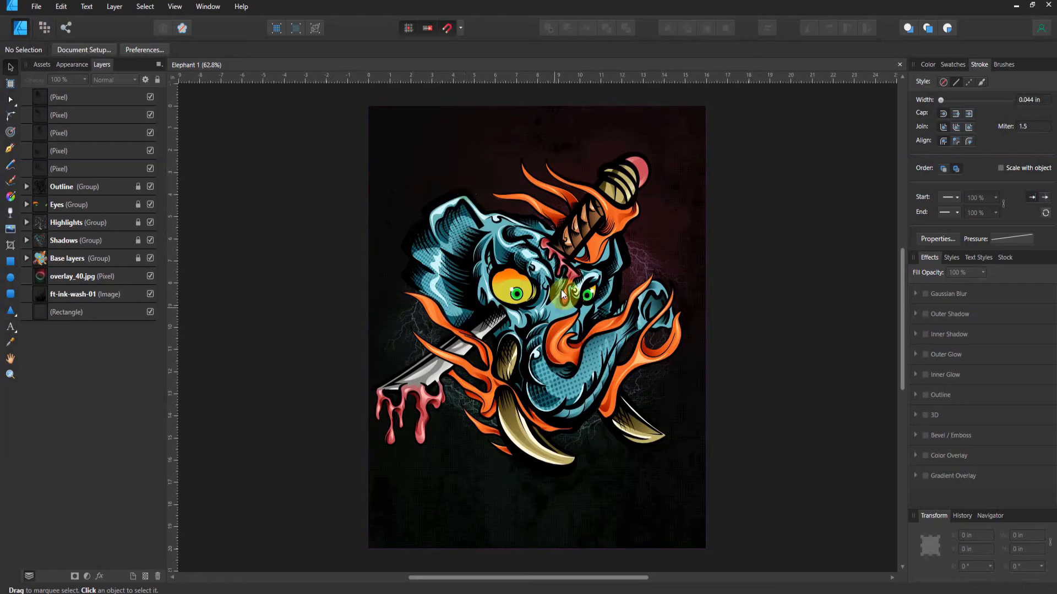
- Examine the contents of the Outline group and of the Base layers group, collapsing each one again
left_click(27, 187)
scroll(78, 220, "down", 5)
scroll(78, 222, "up", 5)
left_click(26, 186)
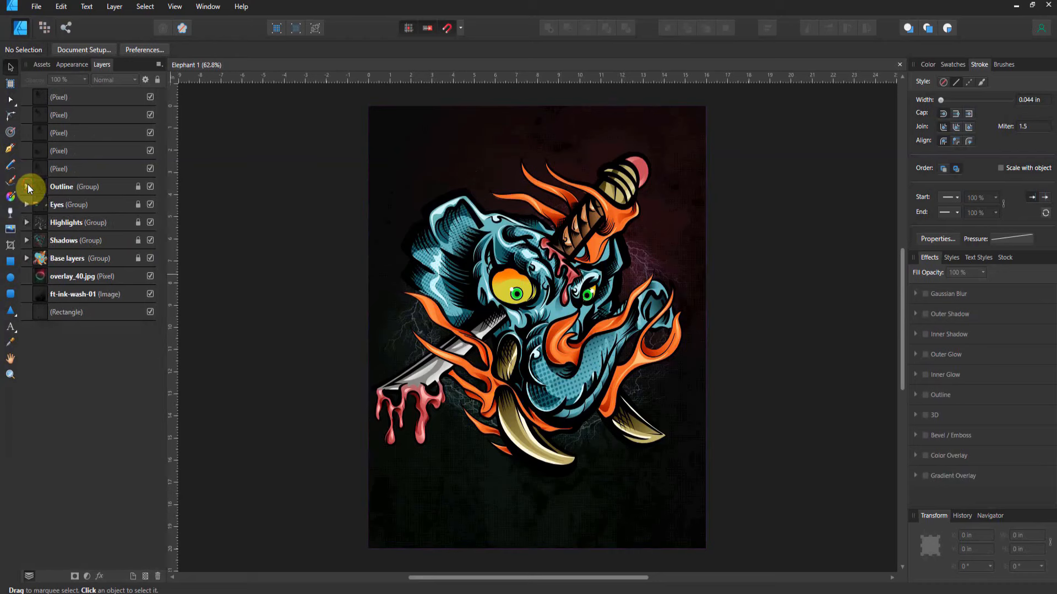
left_click(28, 259)
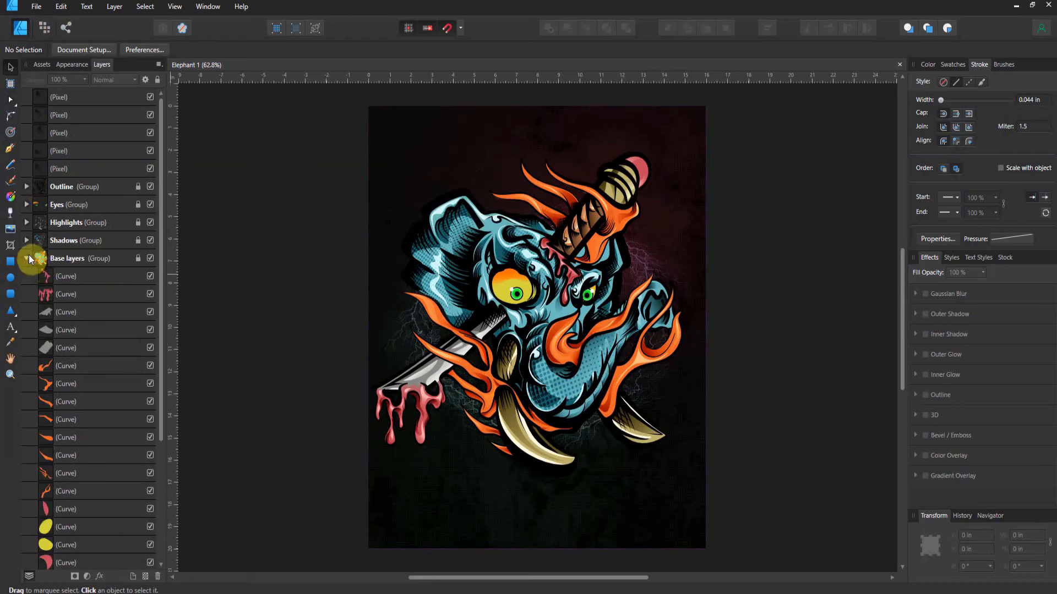
scroll(82, 289, "down", 4)
scroll(84, 287, "up", 4)
left_click(27, 258)
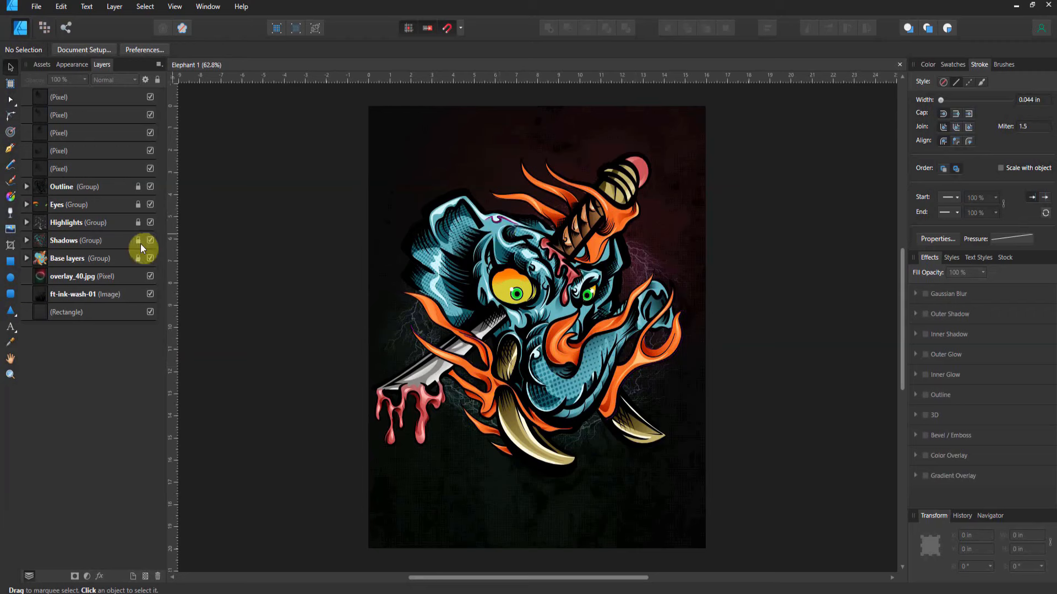
- Select one orange flame curve in the Base layers group and extend the selection to all objects with the same fill color
left_click(55, 255)
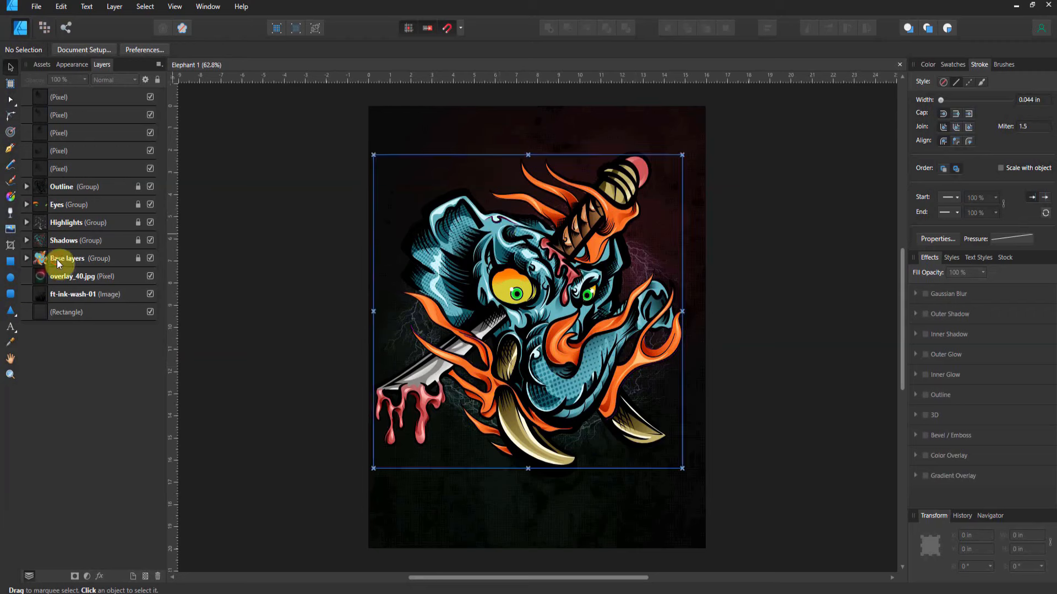
left_click(25, 258)
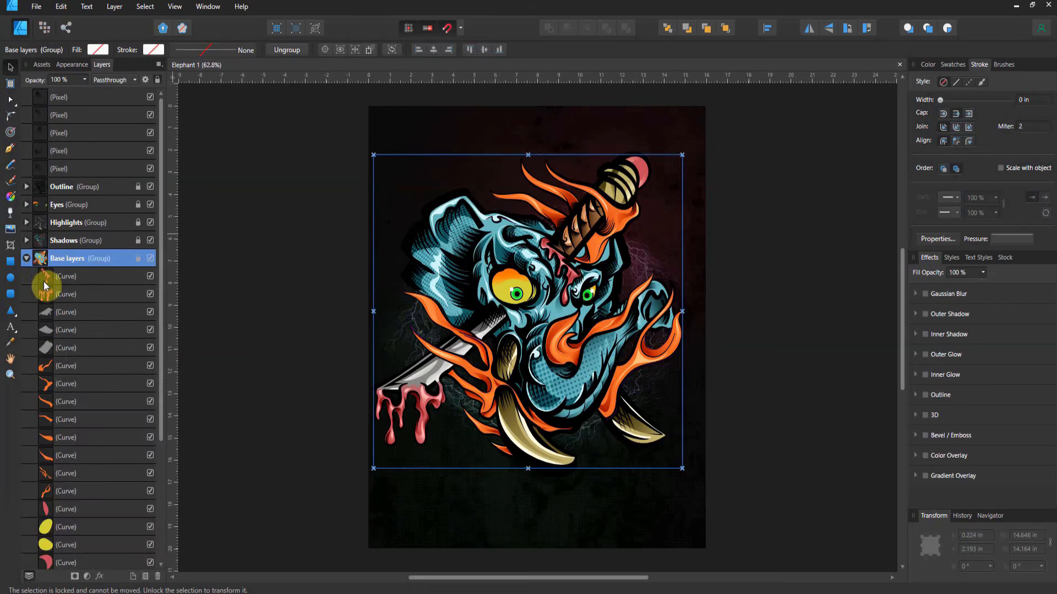
left_click(62, 365)
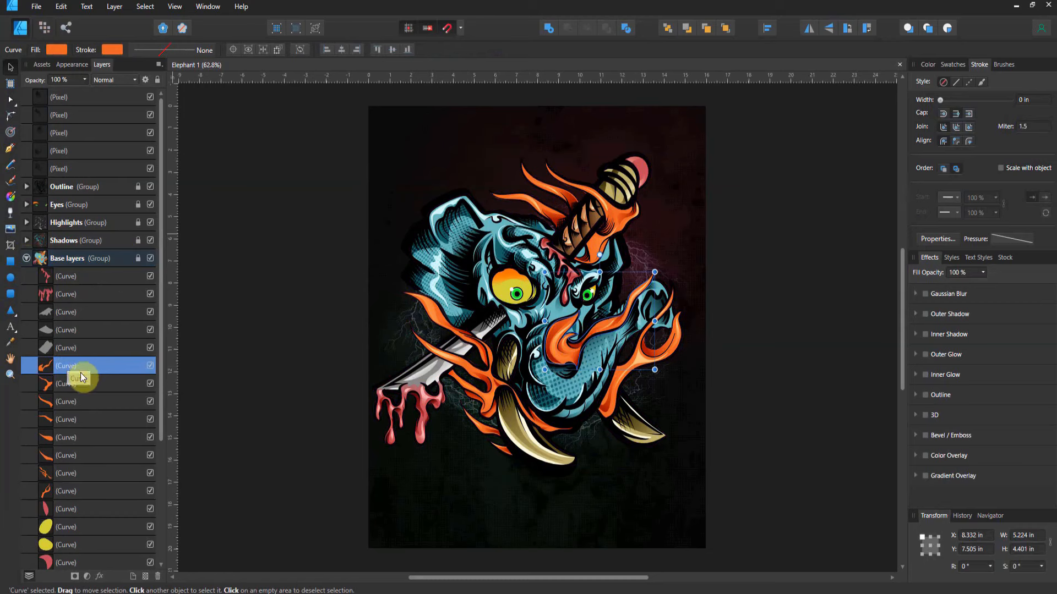
scroll(81, 373, "down", 3)
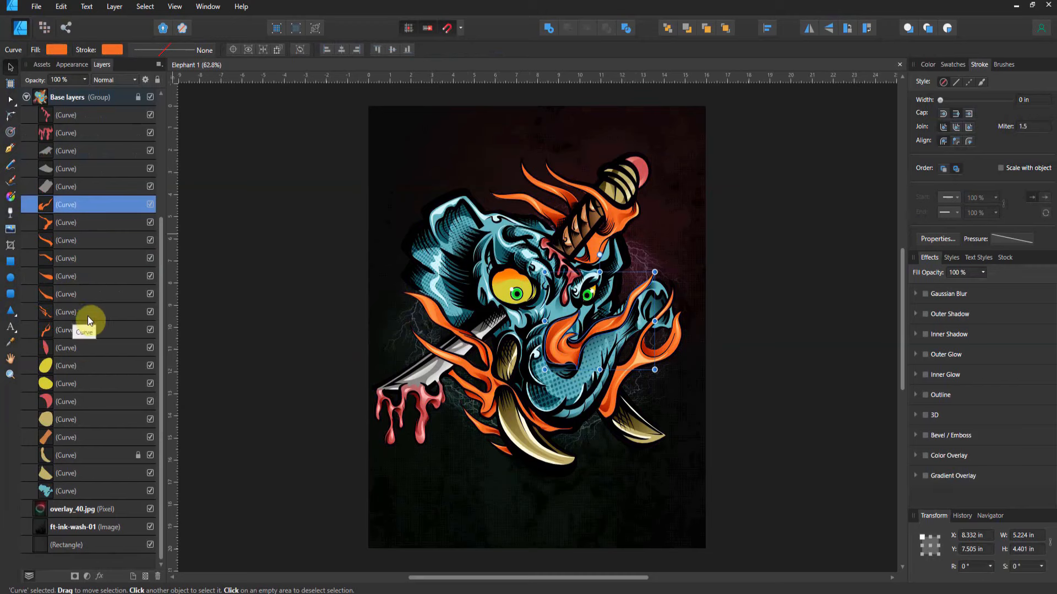
scroll(91, 321, "up", 1)
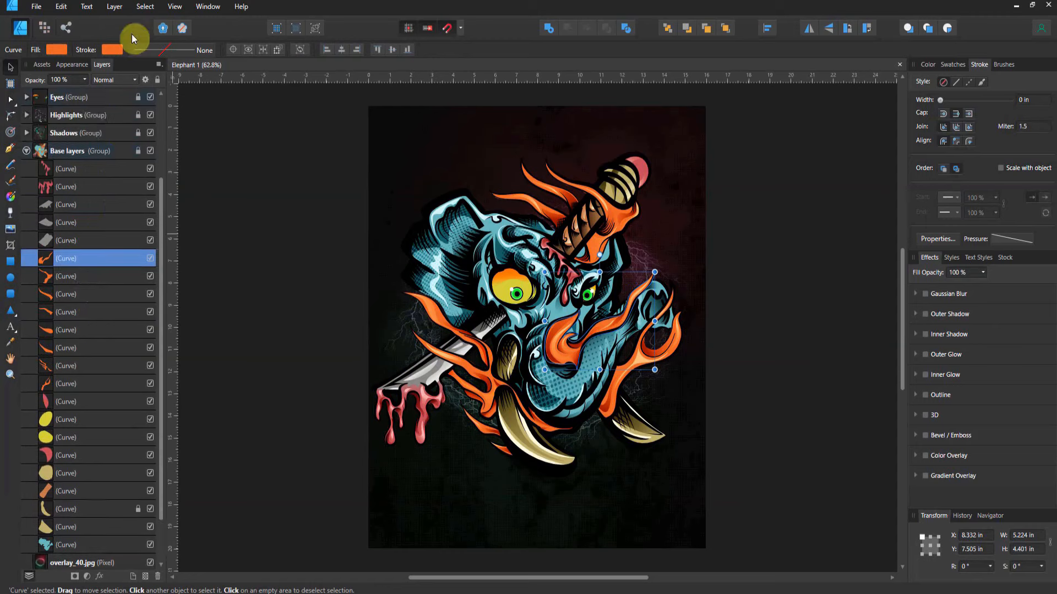
left_click(143, 6)
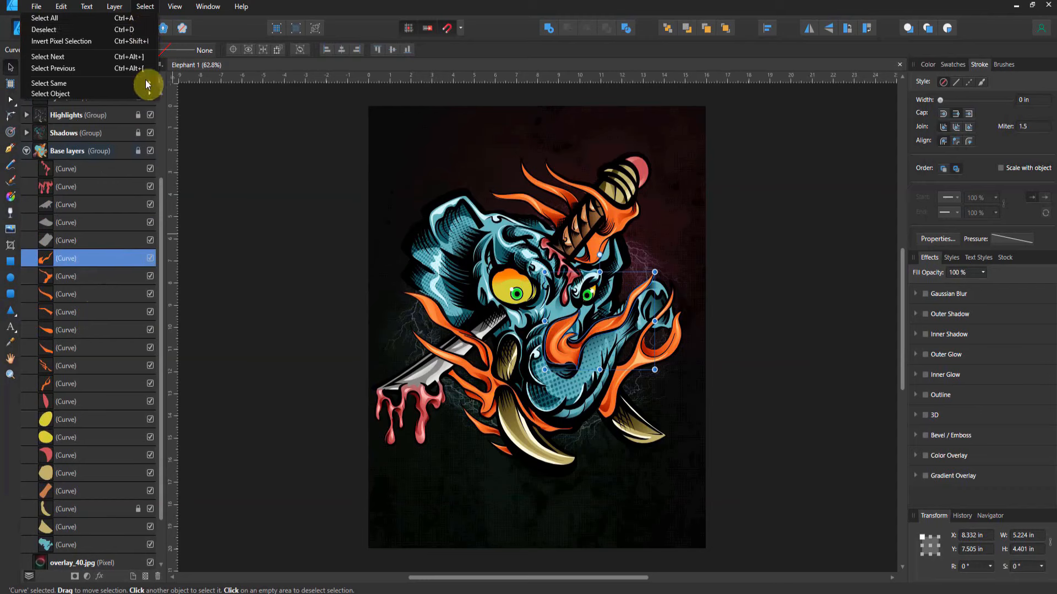
mouse_move(147, 84)
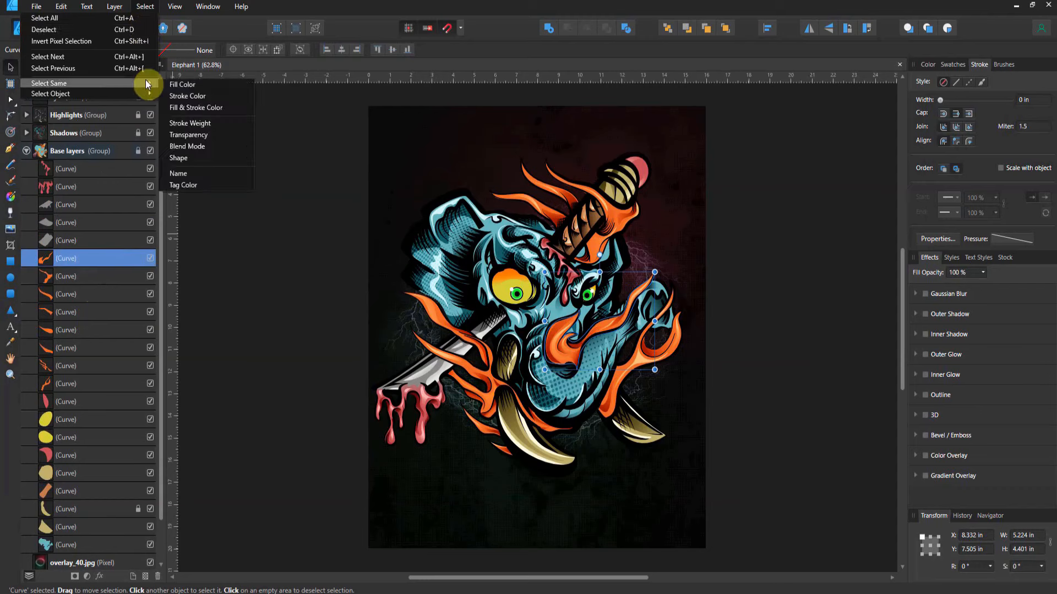
left_click(187, 86)
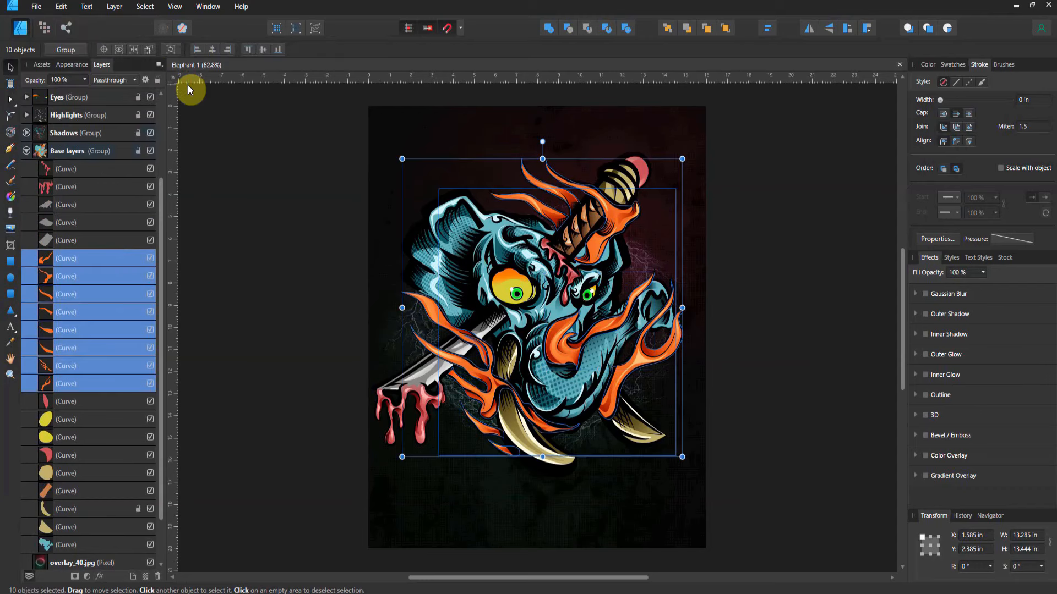
- Recolor the selected flame curves light purple (H 280, S 100, L 79), trying green first, and collapse the Base layers group
left_click_drag(79, 258, 79, 274)
left_click(928, 65)
left_click_drag(1021, 150, 964, 174)
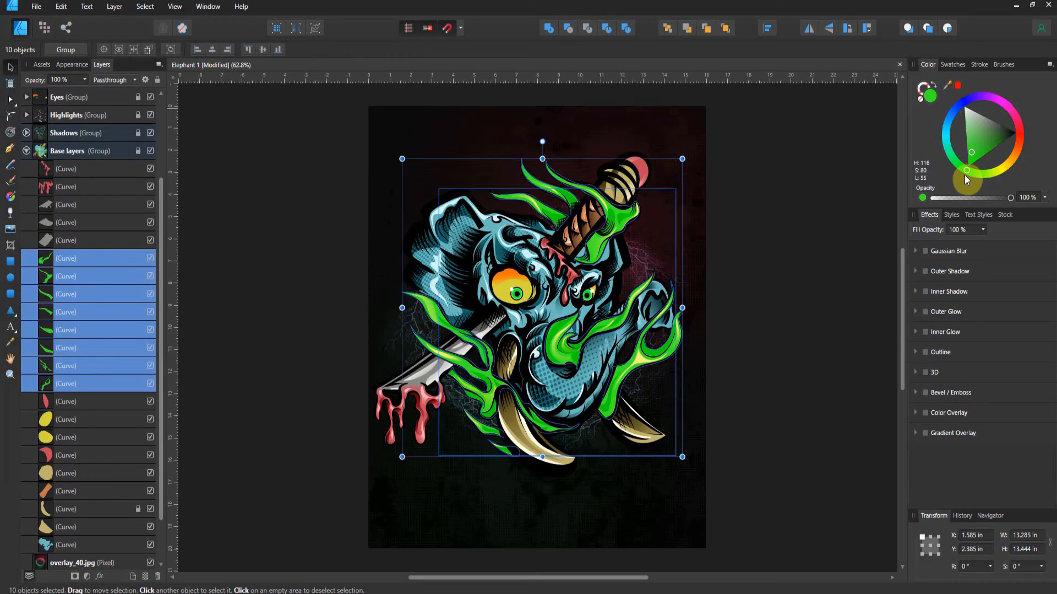
left_click_drag(968, 173, 1001, 134)
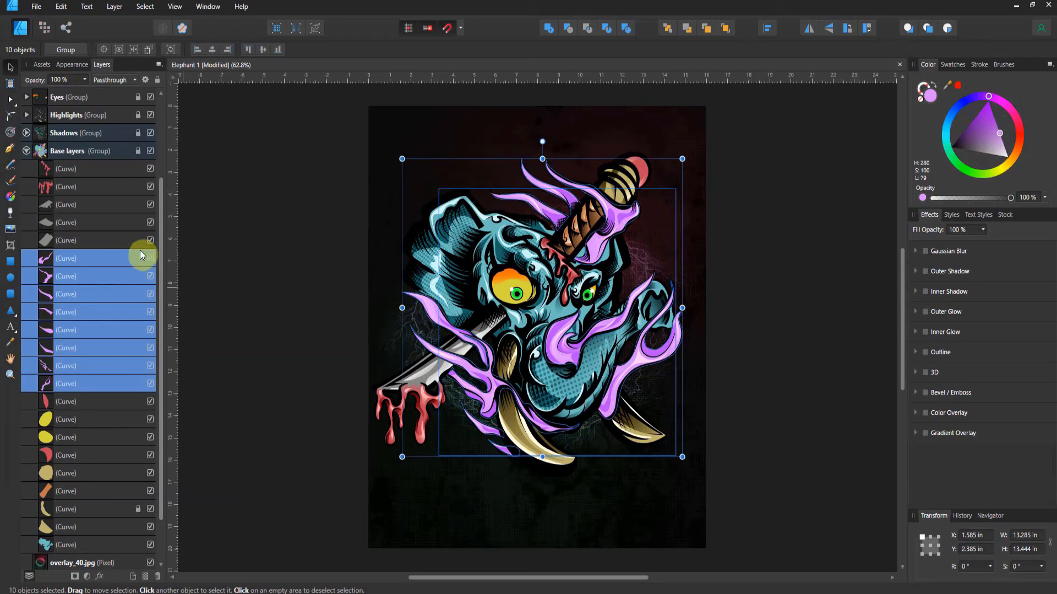
left_click(190, 250)
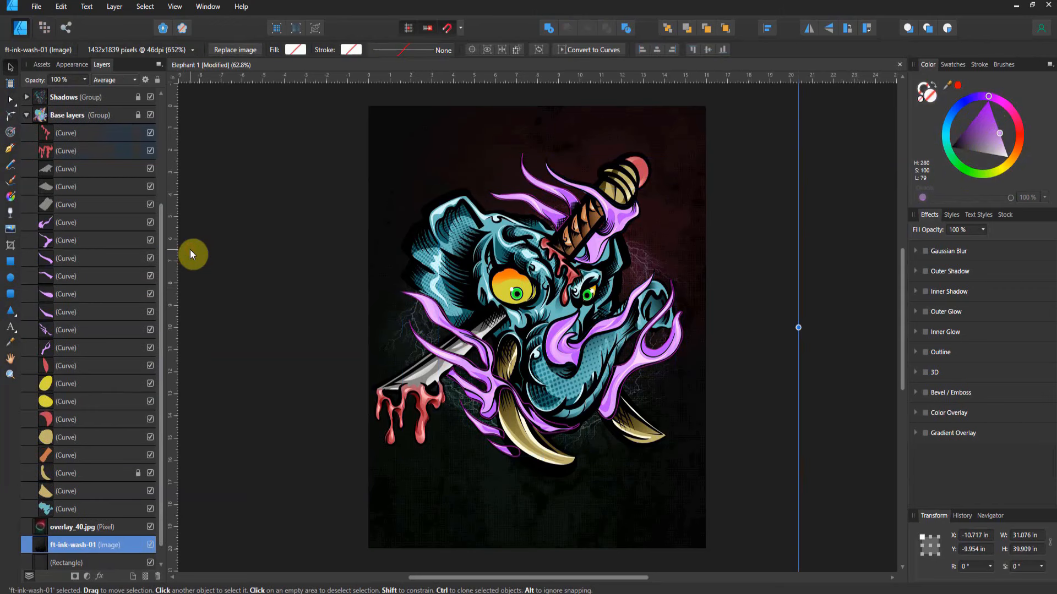
scroll(90, 226, "up", 3)
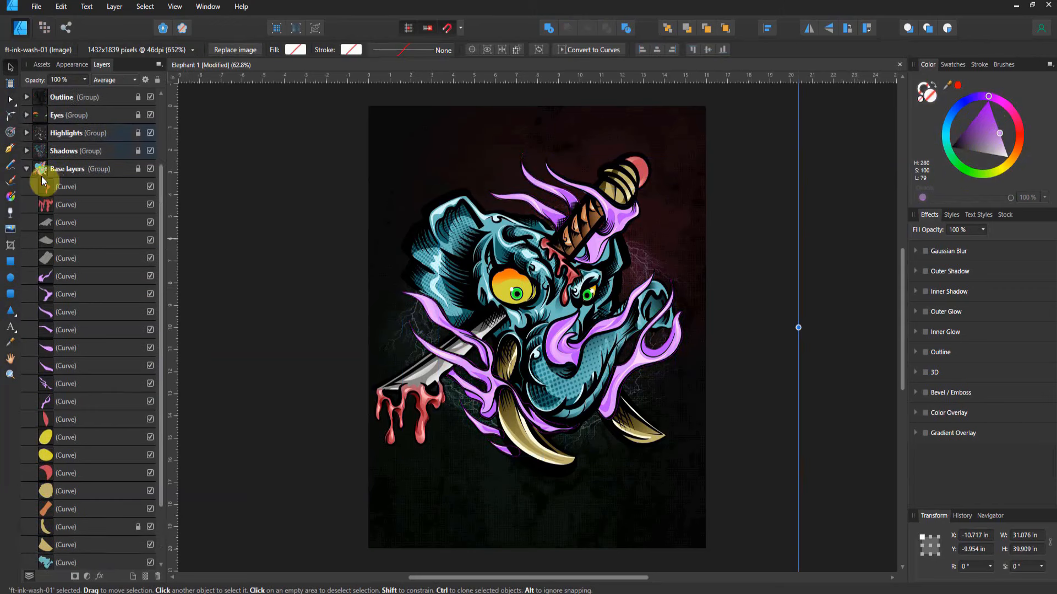
left_click(25, 171)
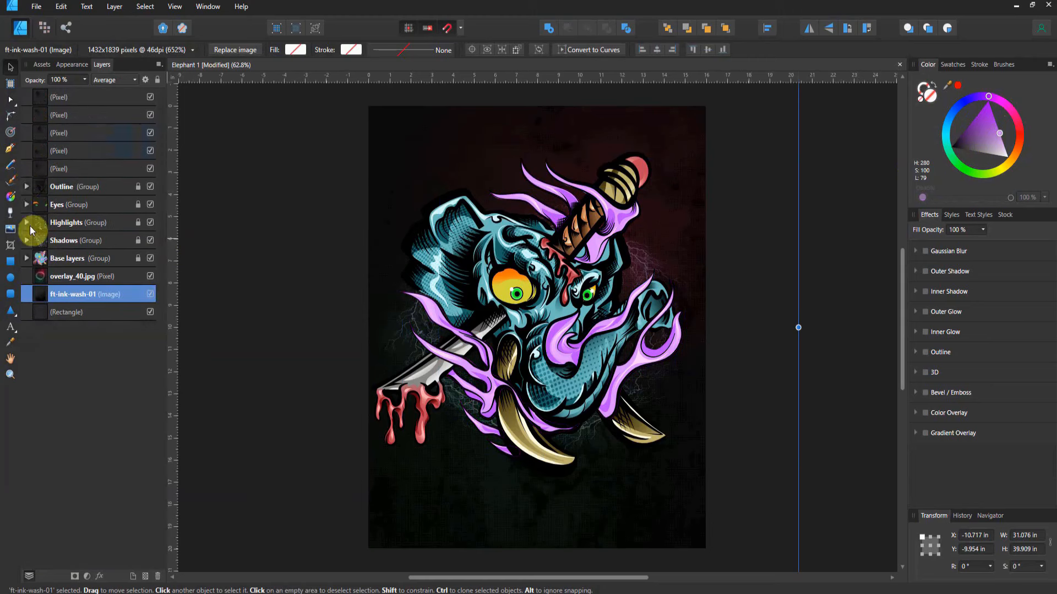
- Set the opacity of the second curve in the Tusk highlights subgroup of Highlights to 30%
left_click(71, 222)
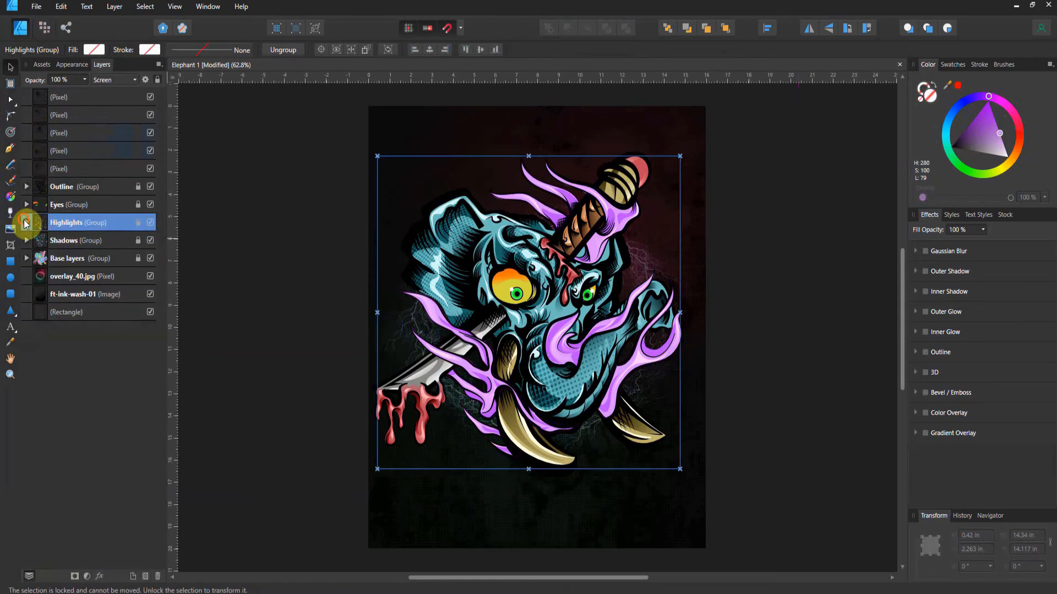
left_click(25, 223)
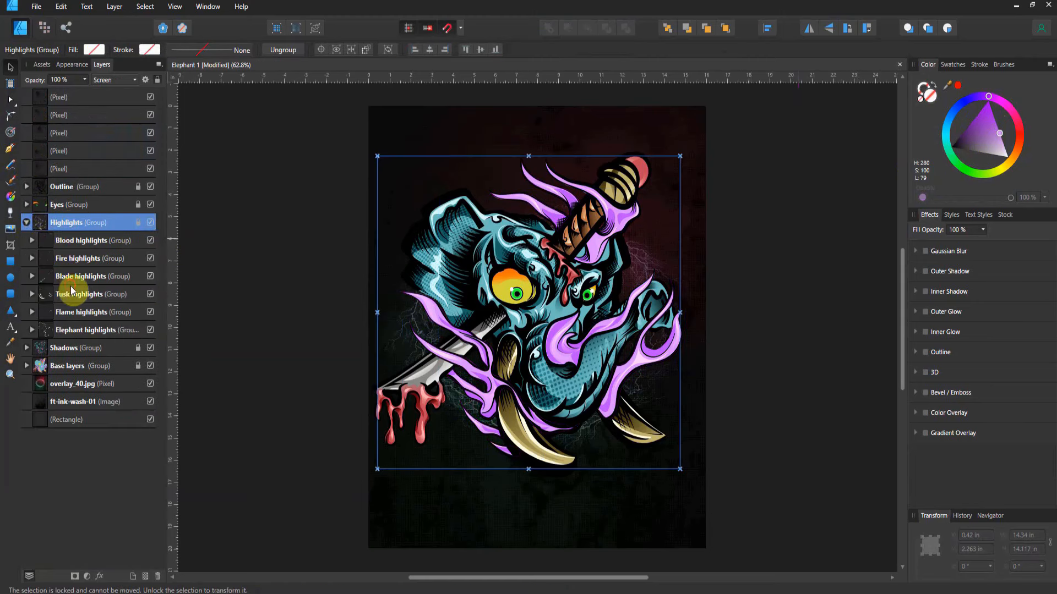
left_click(65, 294)
left_click(32, 295)
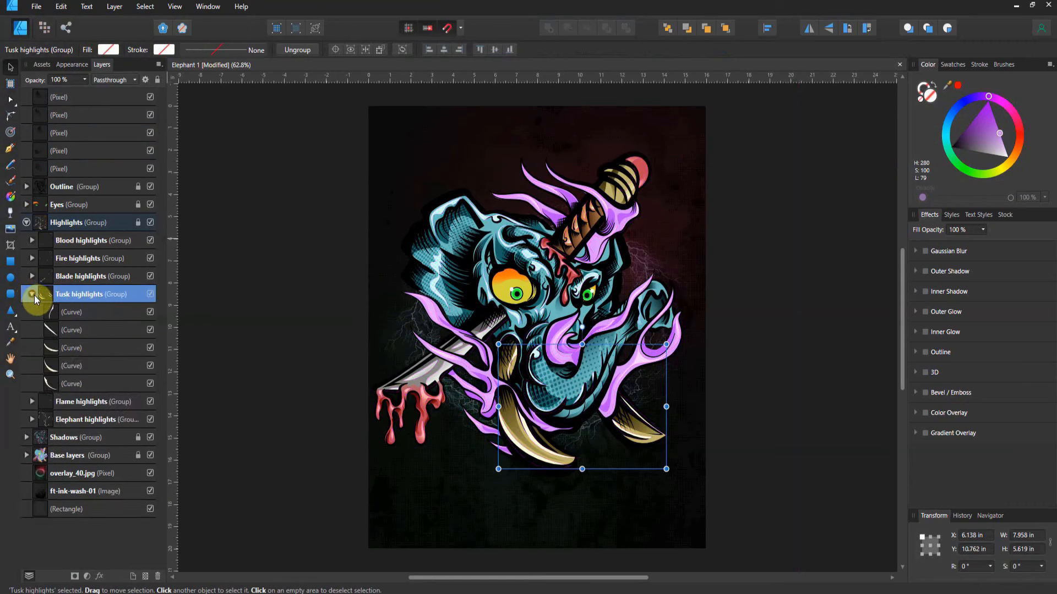
left_click(71, 312)
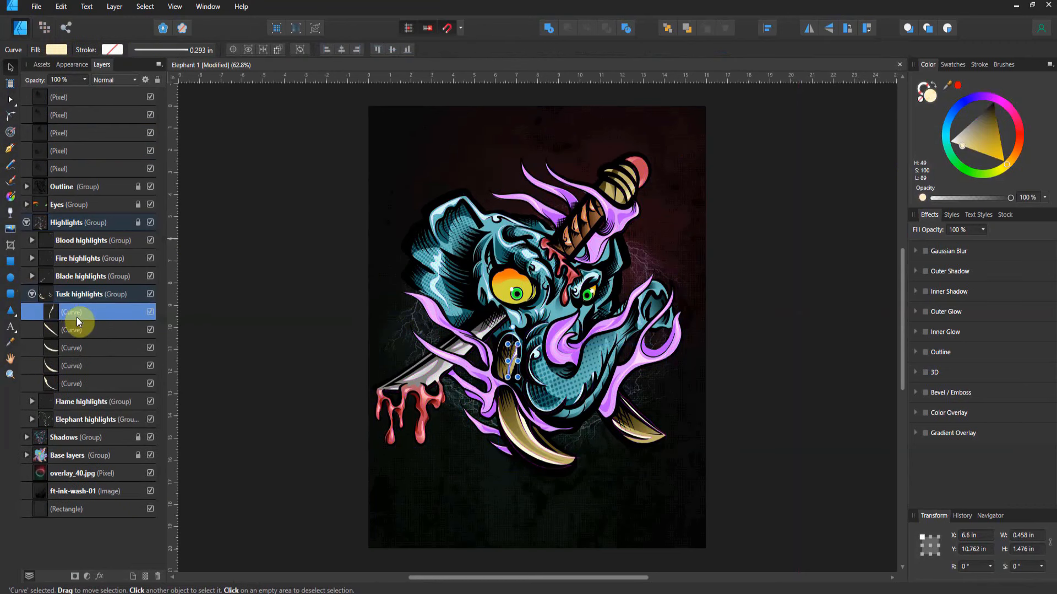
left_click(77, 329)
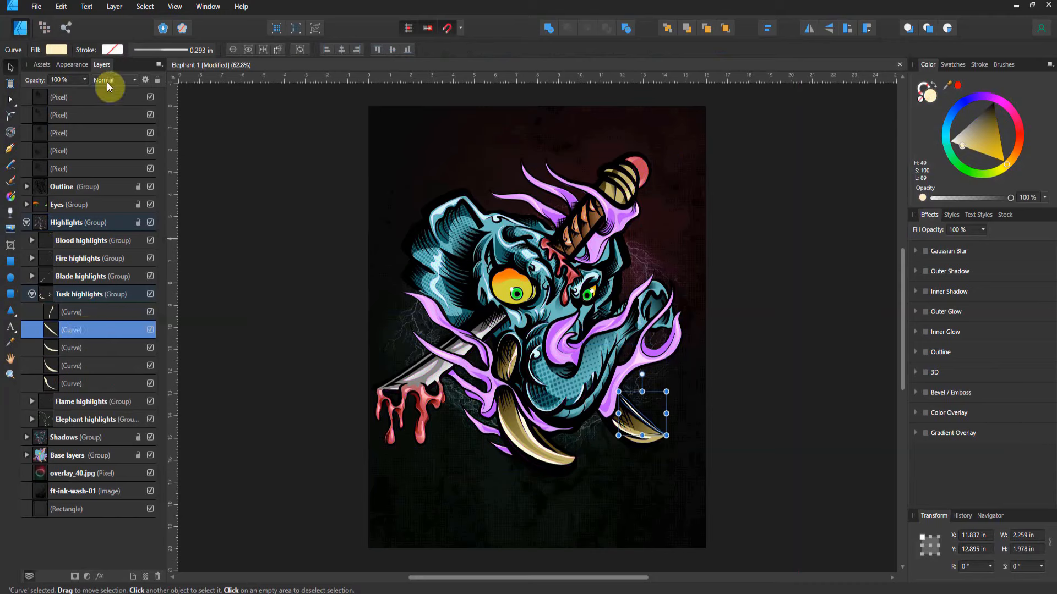
left_click(67, 79)
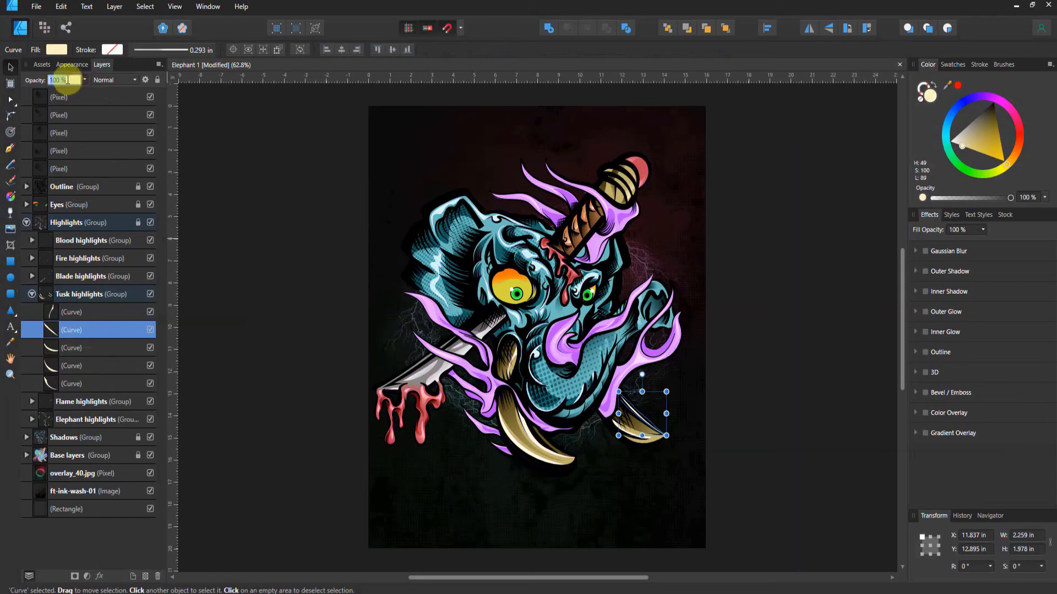
type("30")
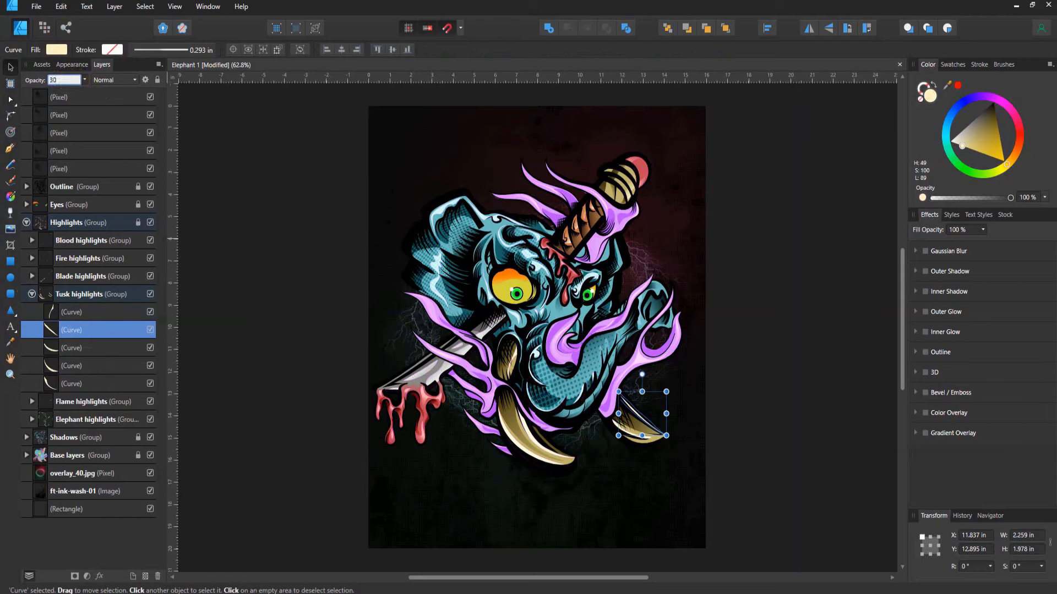
key("Return")
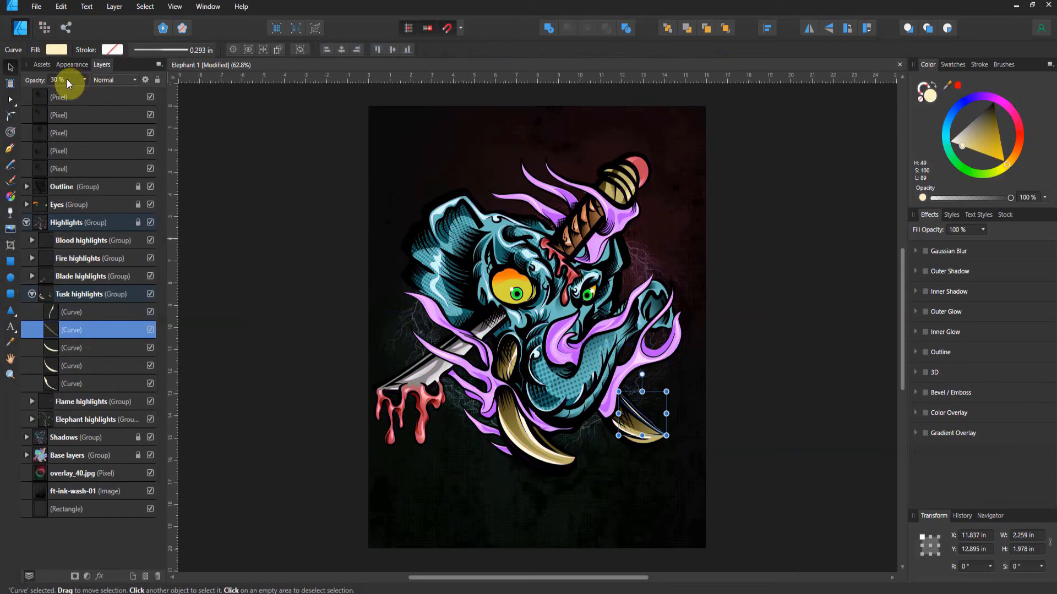
- Set the opacity of the lowest curve in the Tusk highlights group to 30%
left_click(63, 386)
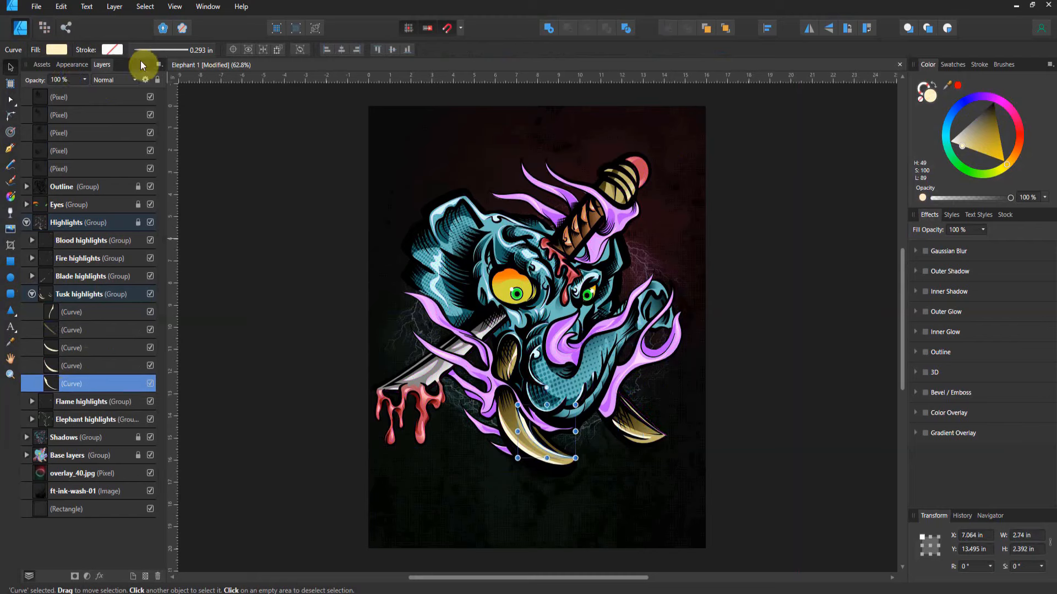
left_click(66, 81)
type("30")
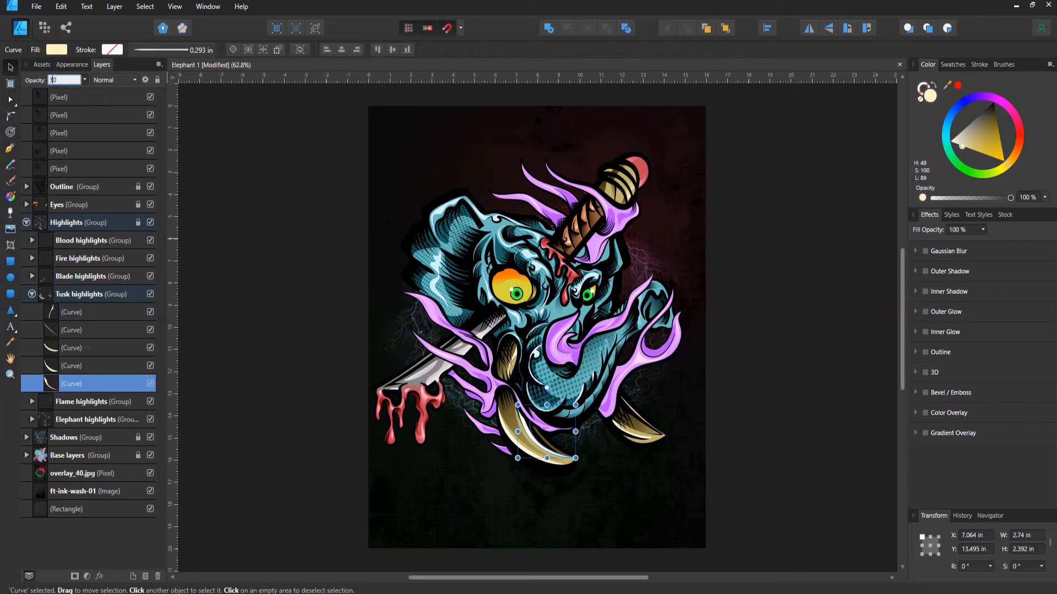
key("Return")
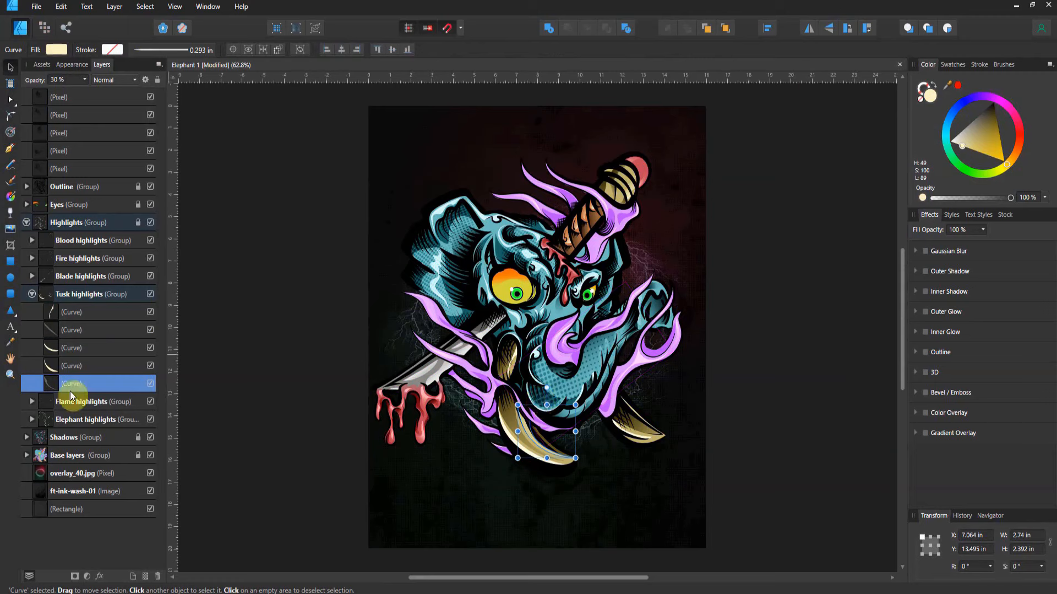
- Select all objects sharing this curve's transparency, raise their opacity to the maximum, and deselect them
left_click(144, 6)
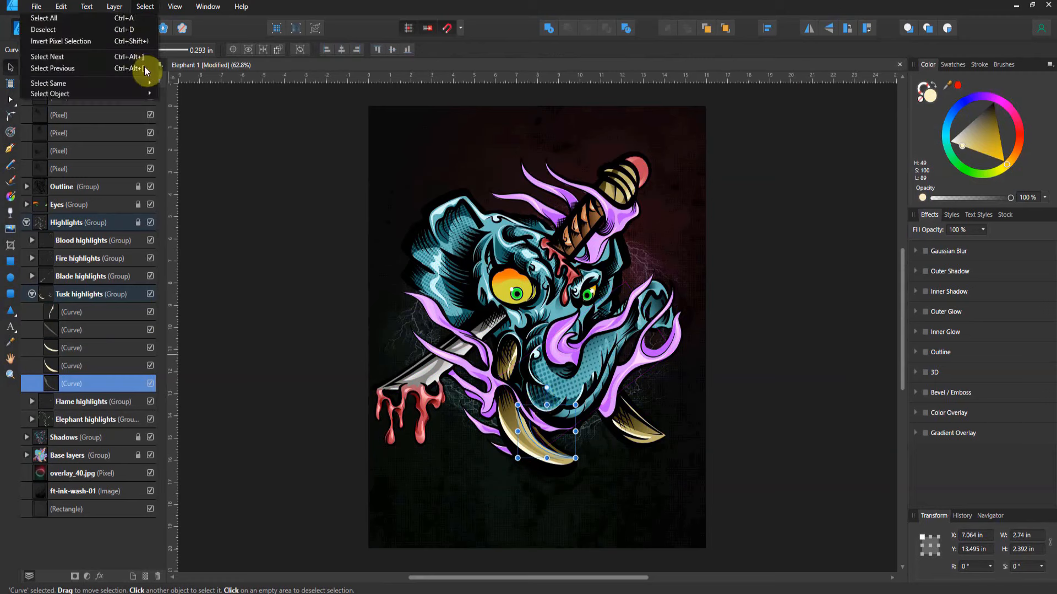
mouse_move(144, 83)
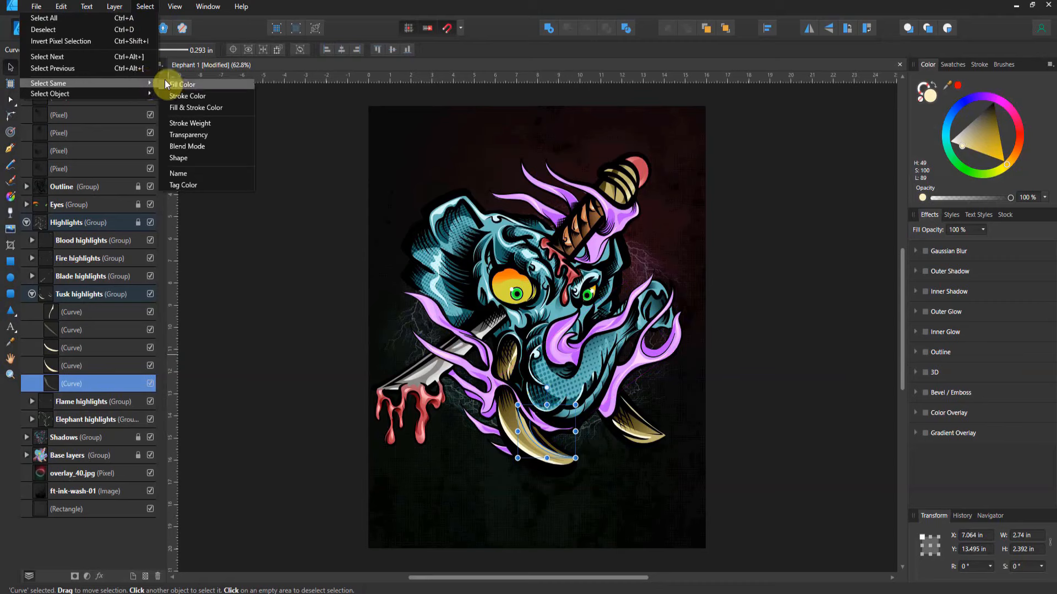
left_click(182, 135)
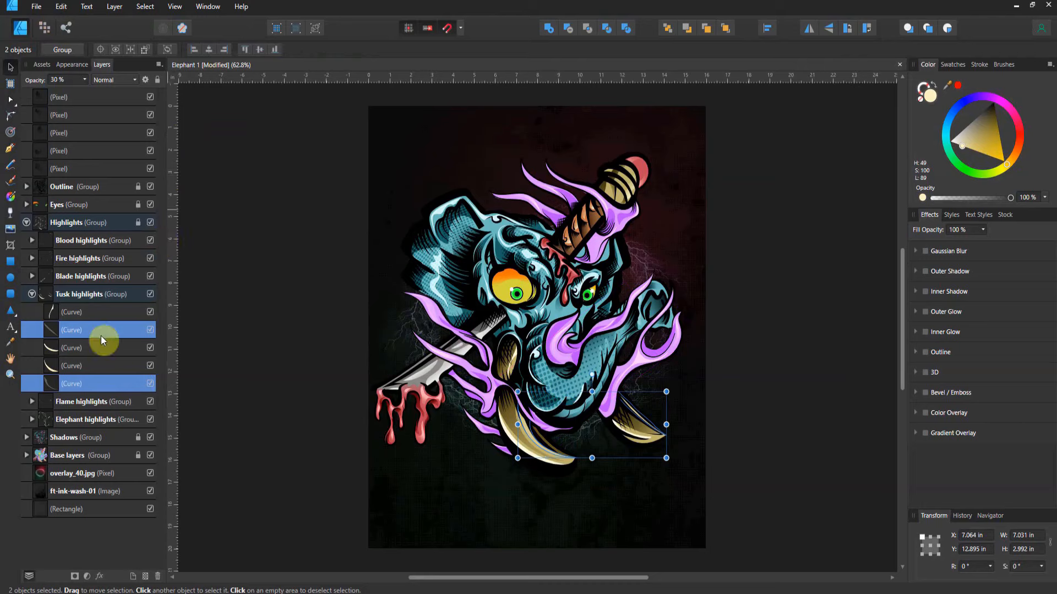
left_click(84, 80)
left_click_drag(86, 92, 116, 90)
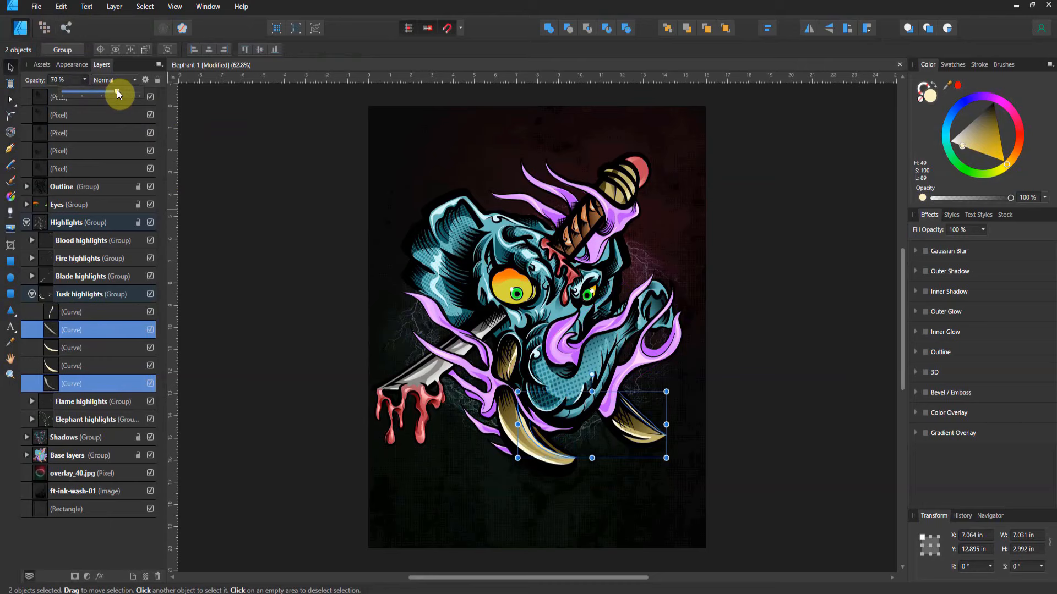
left_click_drag(117, 90, 149, 87)
left_click(226, 137)
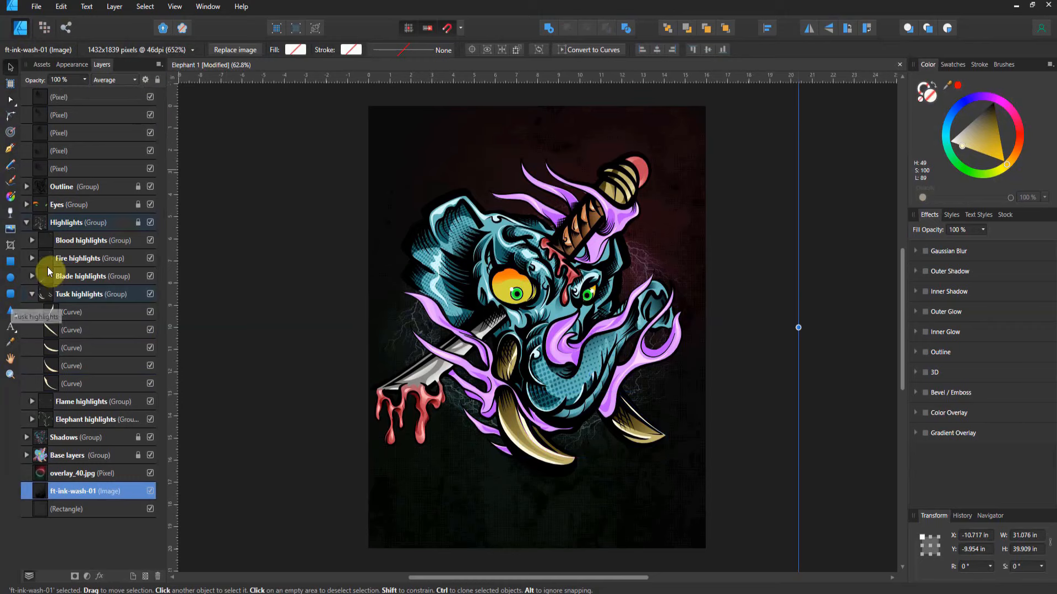
- Look through the curves of the Base layers group, collapse it, and expand the Shadows group to view its subgroups
left_click(25, 457)
scroll(26, 456, "down", 3)
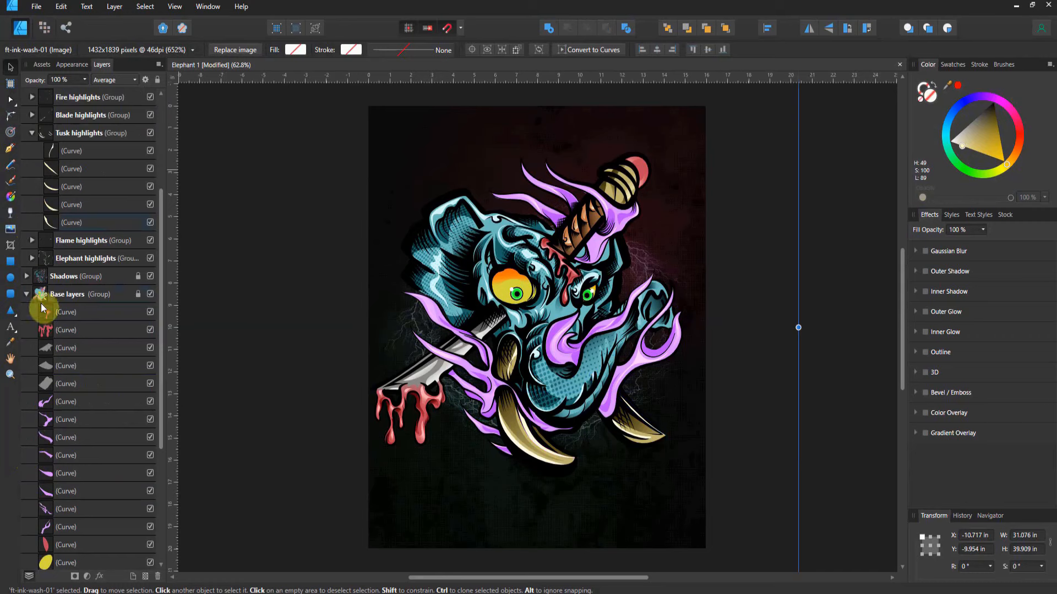
left_click(28, 294)
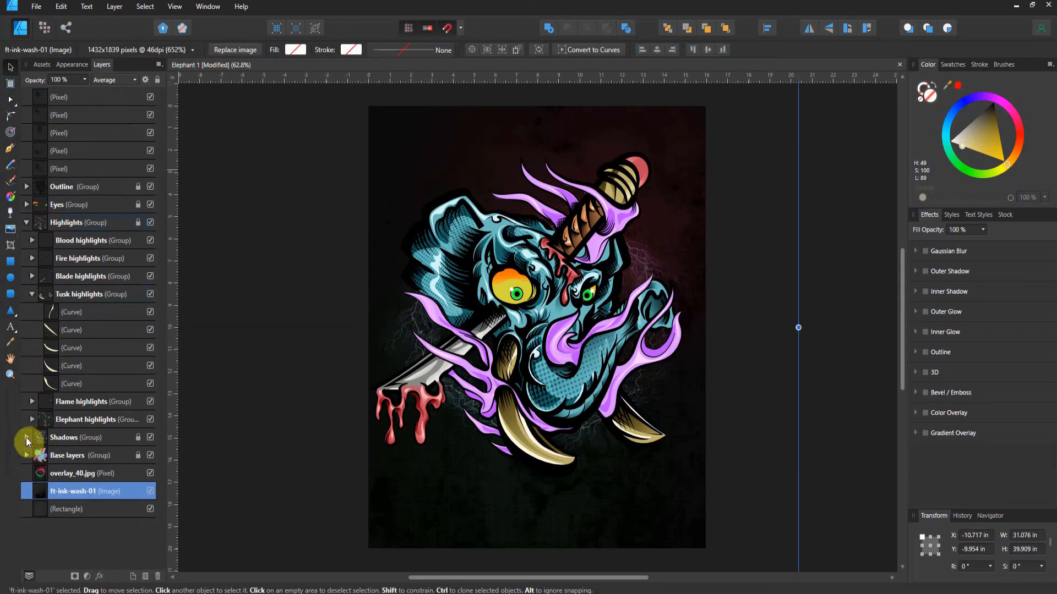
left_click(27, 439)
scroll(31, 432, "down", 1)
scroll(28, 401, "up", 1)
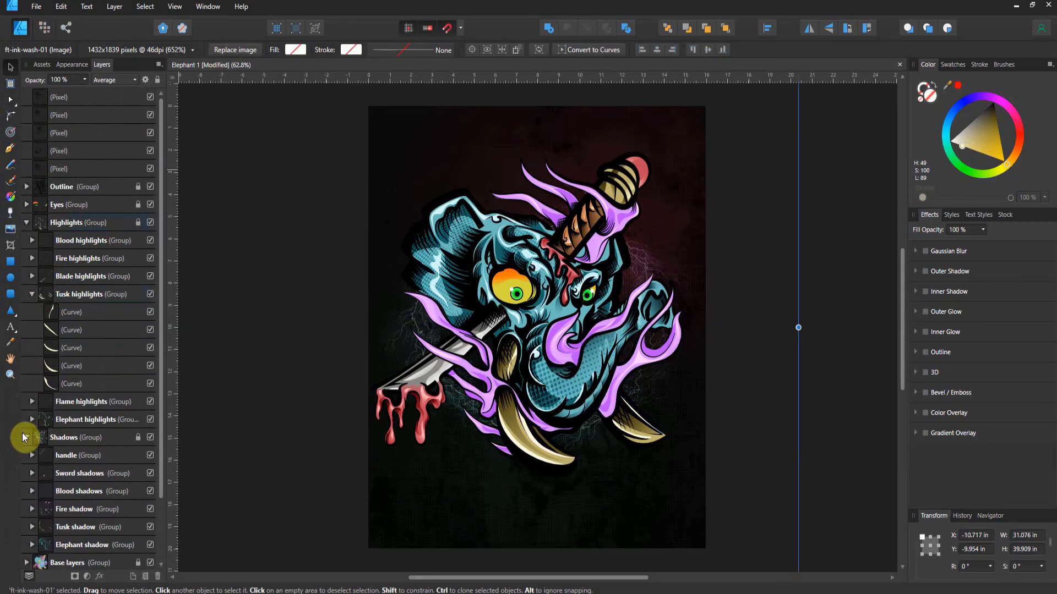
- Collapse the Shadows and Highlights groups, select the Eyes group, and briefly check the Outline group's contents
left_click(26, 438)
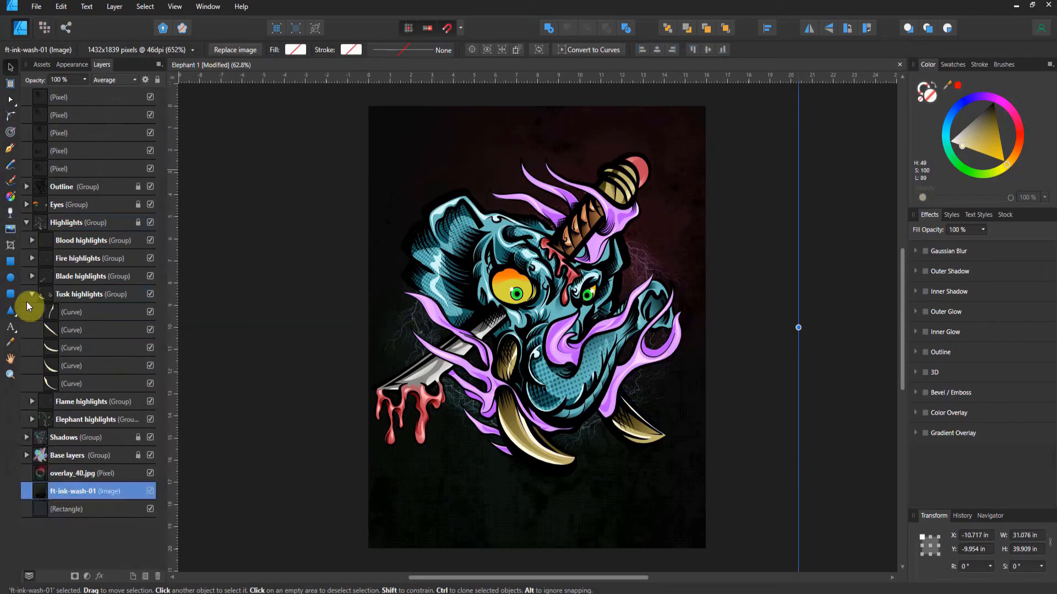
left_click(27, 224)
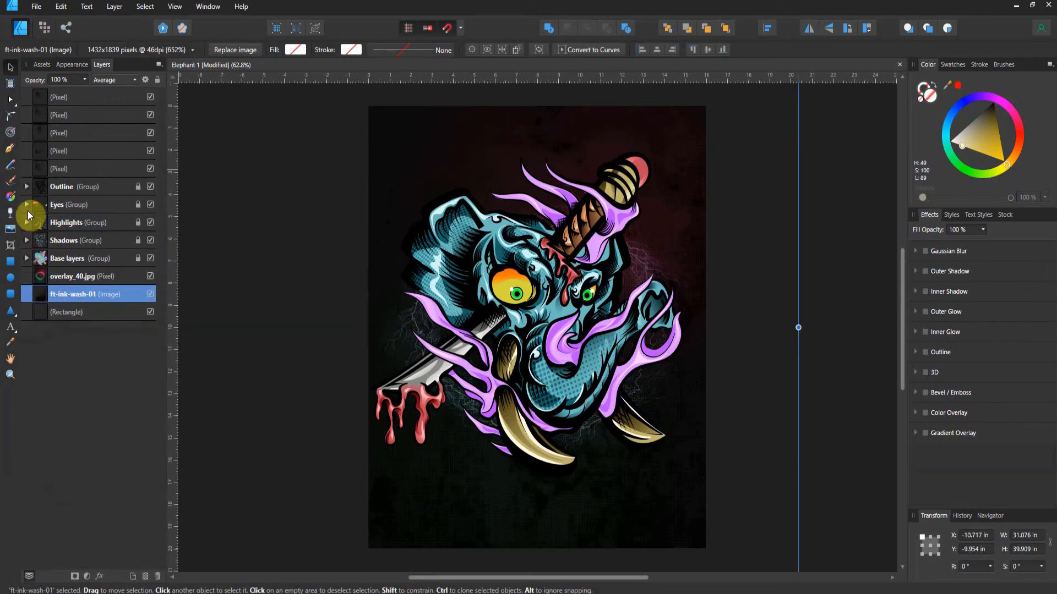
left_click(39, 205)
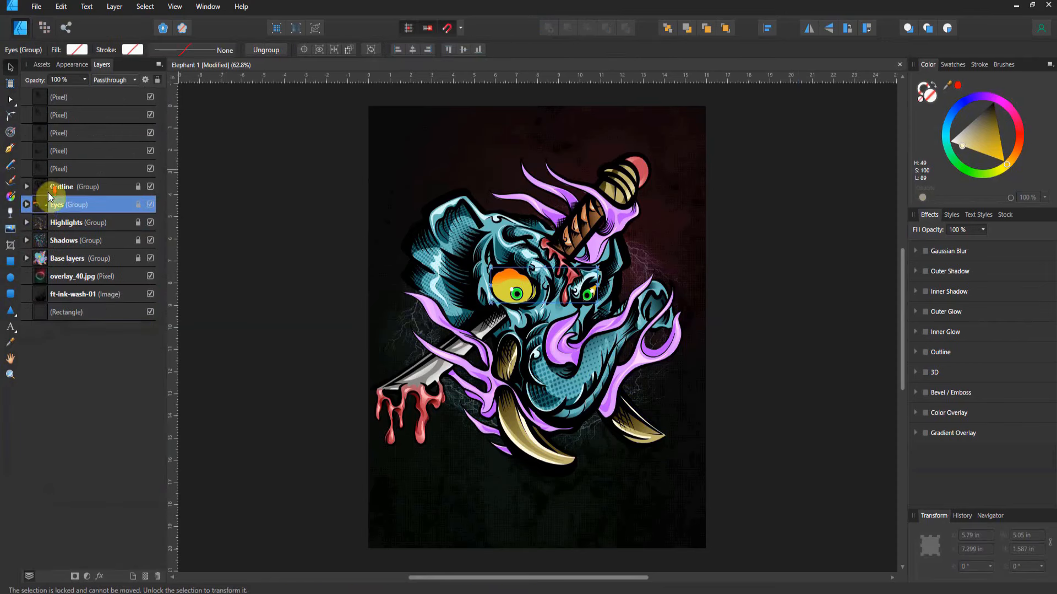
left_click(26, 186)
left_click(27, 187)
- Select all objects sharing the blend mode of the third Pixel layer from the top, and reduce the selection to the overlay_40.jpg layer
left_click(54, 168)
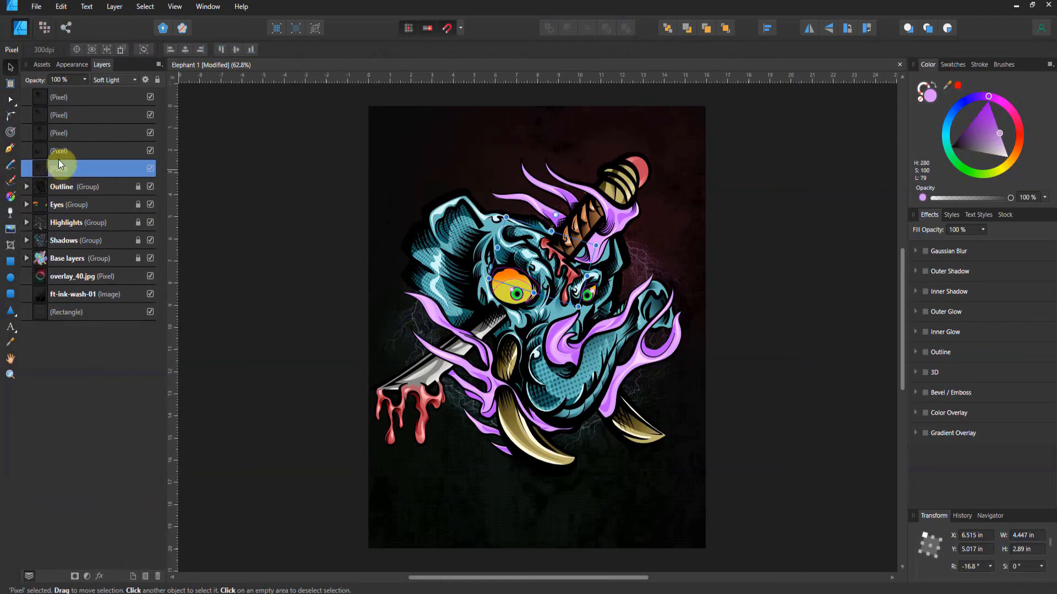
left_click(61, 151)
left_click(68, 140)
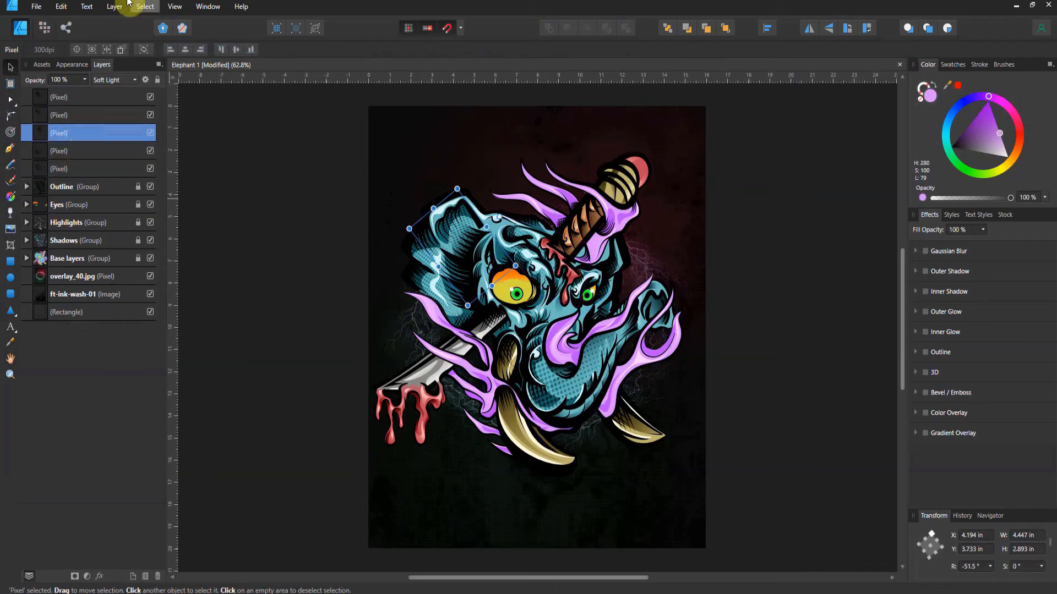
left_click(150, 7)
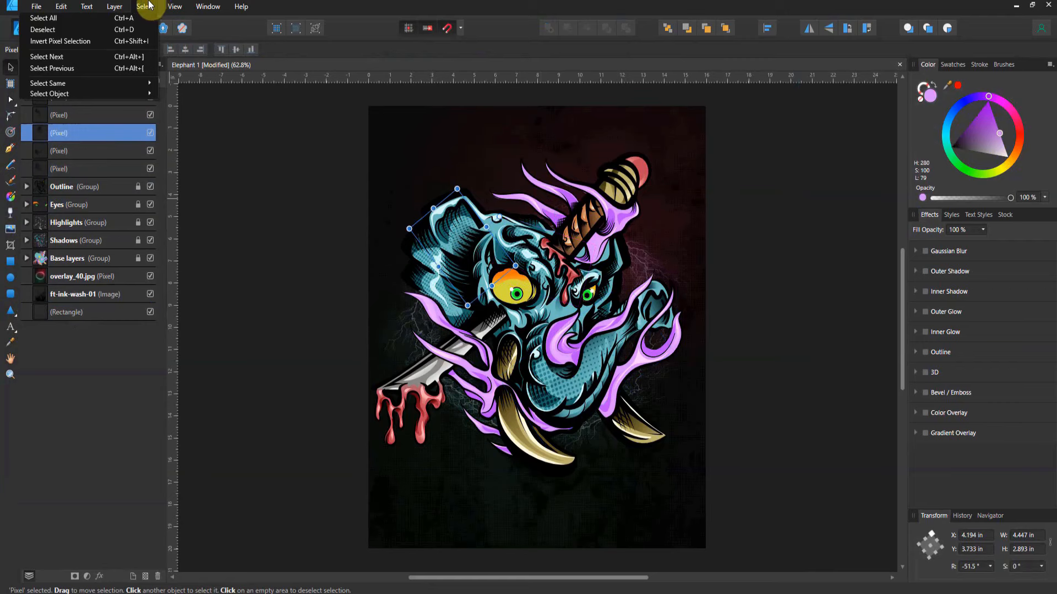
mouse_move(146, 83)
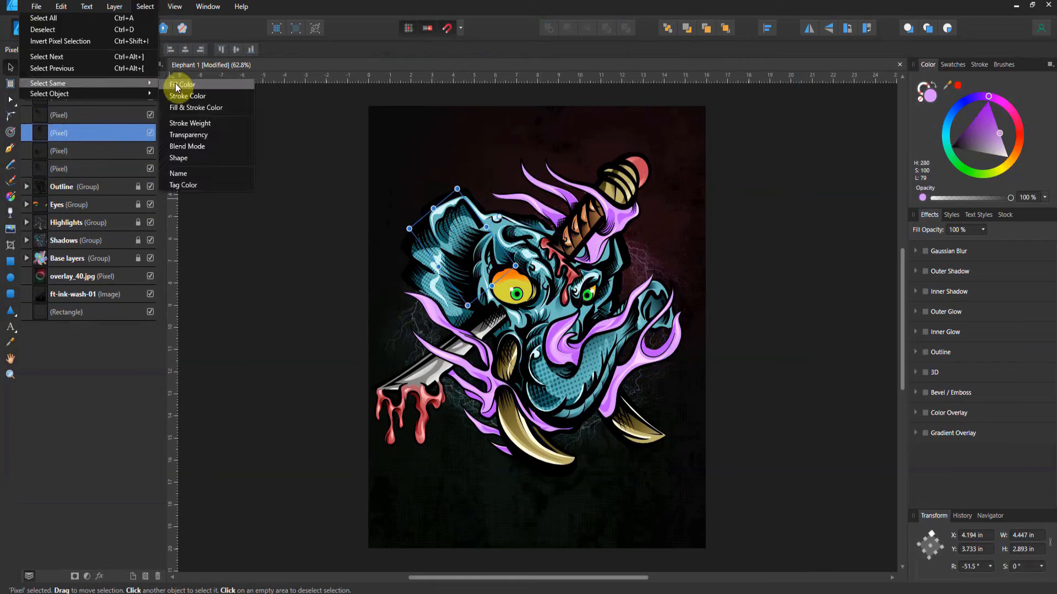
left_click(190, 147)
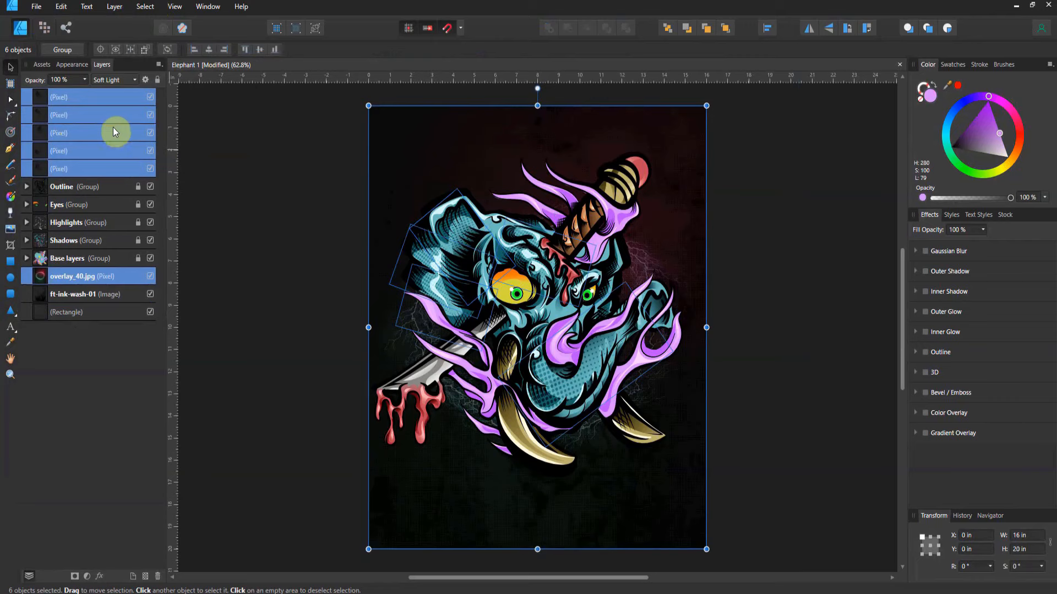
left_click(114, 280)
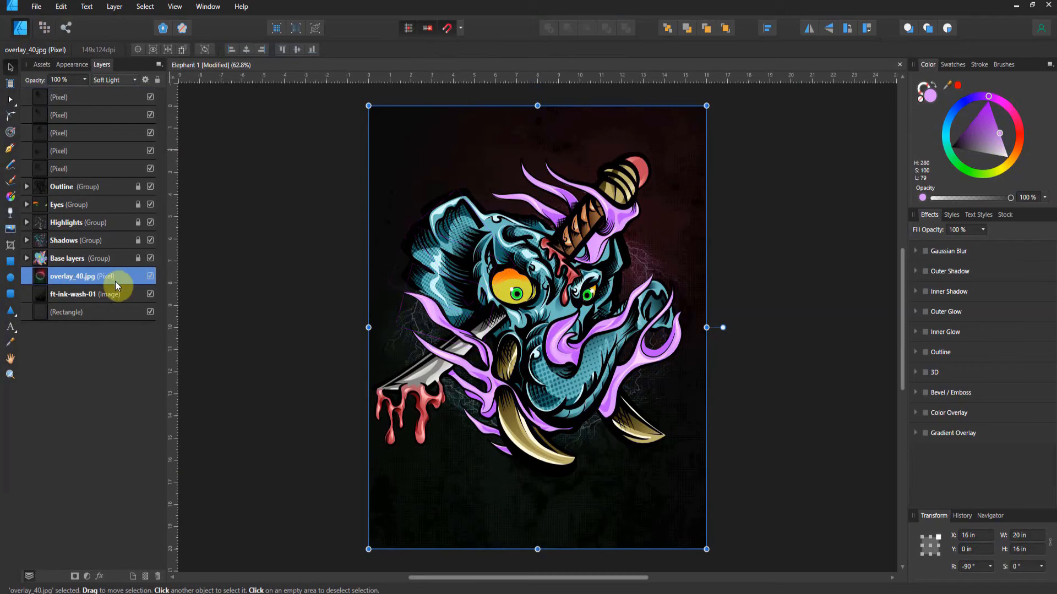